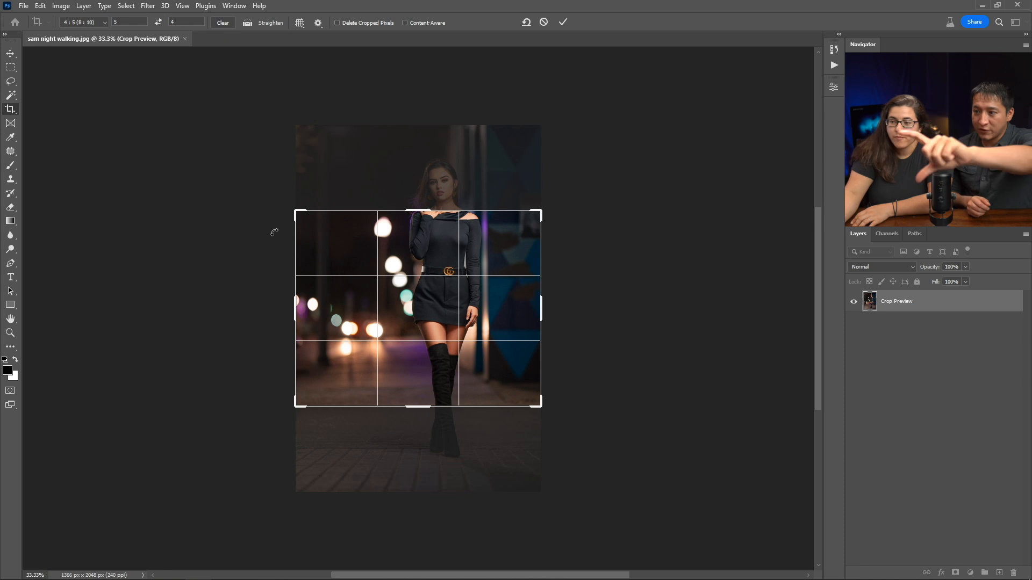
Expand the street portrait's 5:4 crop beyond both sides to about 2470 x 1976 px, reposition the photo within it, and apply it
{"action": "left_click_drag", "start_coordinate": [299, 307], "coordinate": [191, 306]}
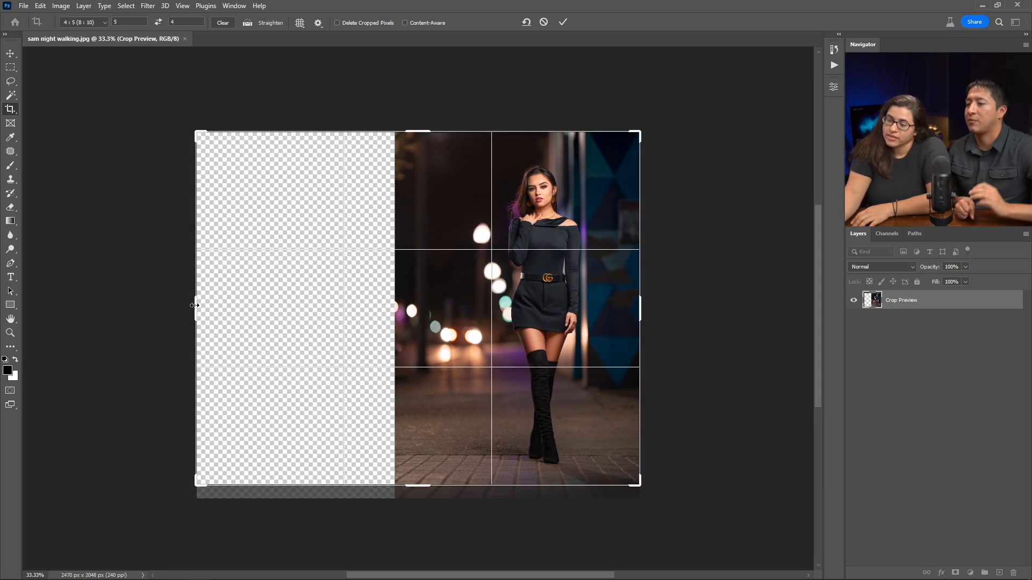
{"action": "left_click_drag", "start_coordinate": [413, 311], "coordinate": [290, 312]}
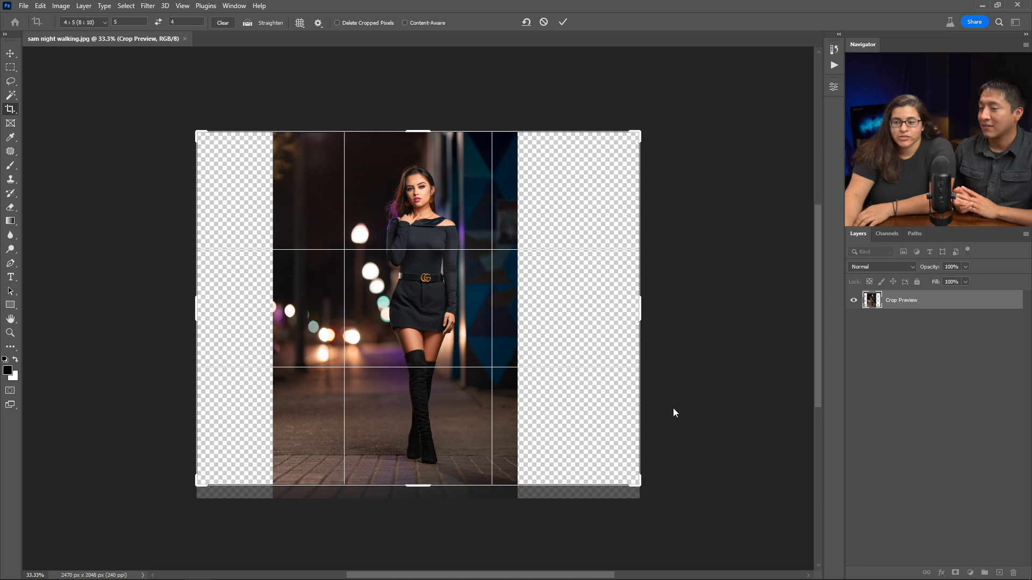
{"action": "key", "text": "Return"}
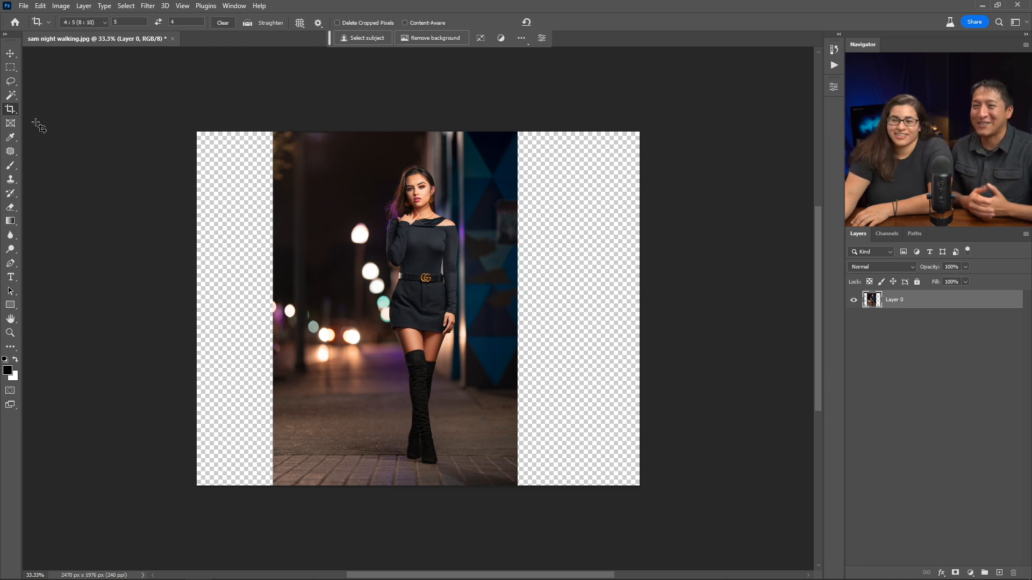
Select the empty area left of the photo plus a strip of its edge and fill it with an unprompted Generative Fill
{"action": "left_click", "coordinate": [10, 66]}
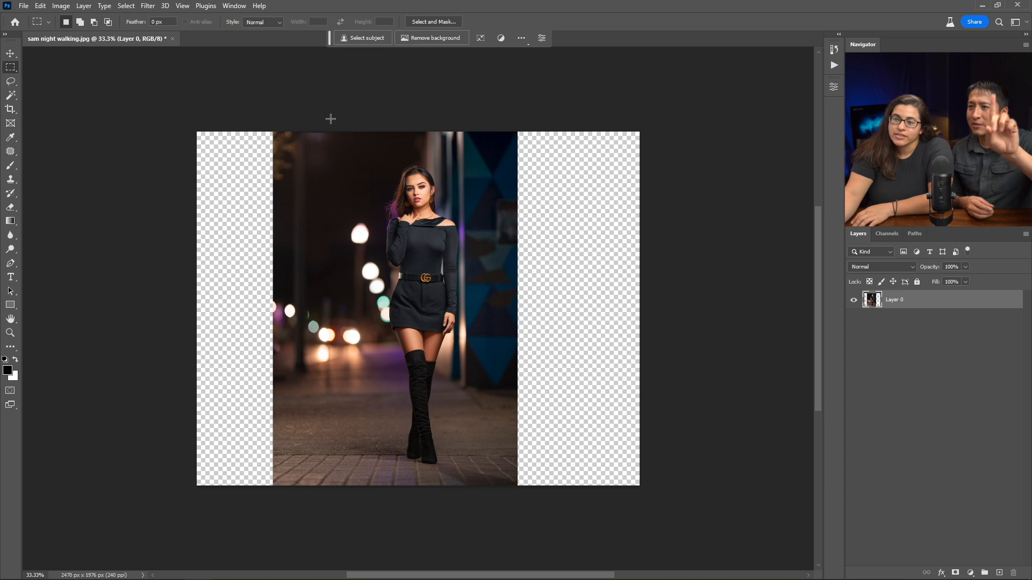
{"action": "left_click_drag", "start_coordinate": [305, 118], "coordinate": [167, 519]}
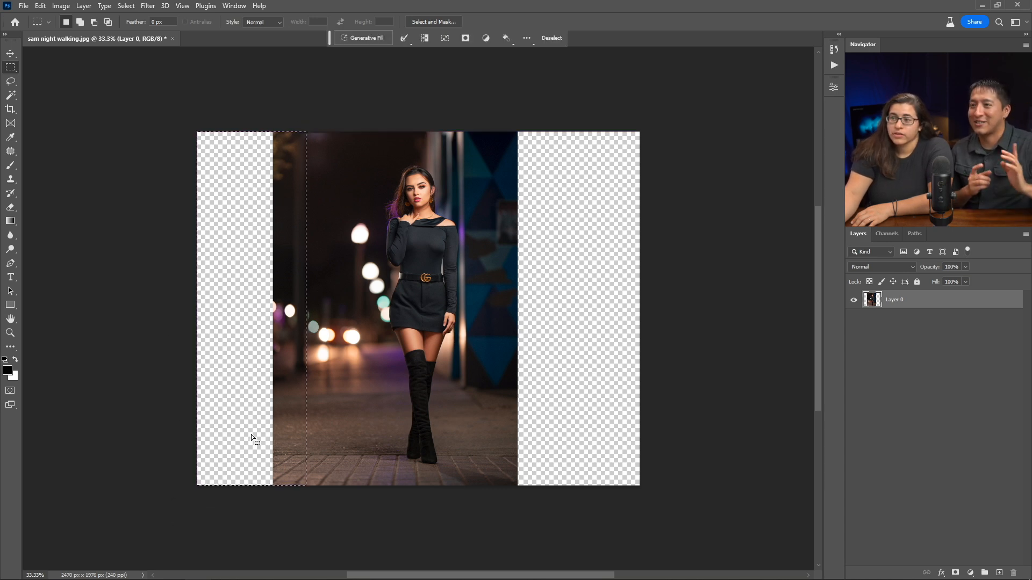
{"action": "left_click", "coordinate": [383, 39]}
{"action": "left_click", "coordinate": [521, 39]}
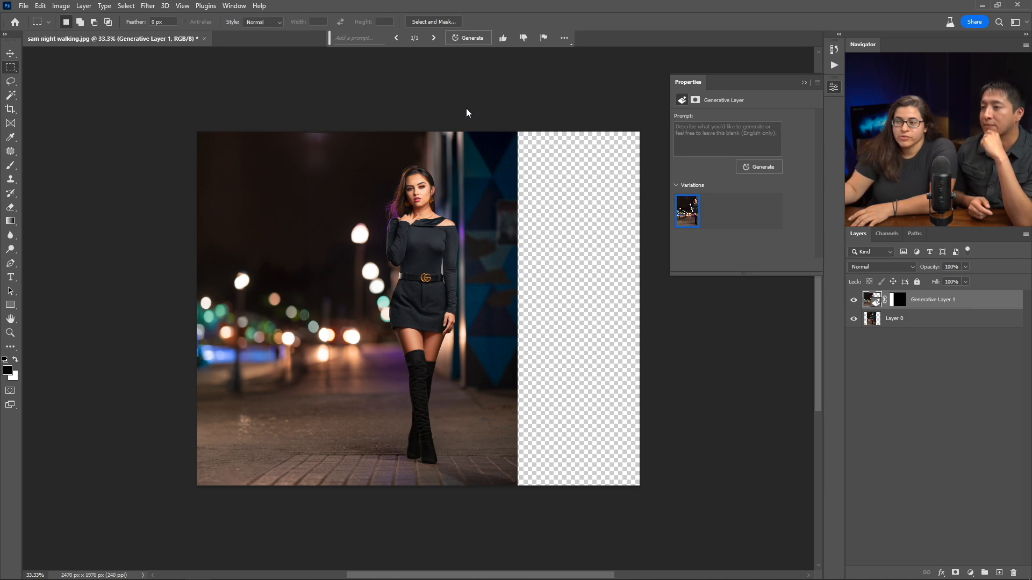
Select the empty area right of the woman with a strip of the photo's edge and fill it with an unprompted Generative Fill
{"action": "left_click_drag", "start_coordinate": [487, 108], "coordinate": [684, 501]}
{"action": "left_click", "coordinate": [508, 39]}
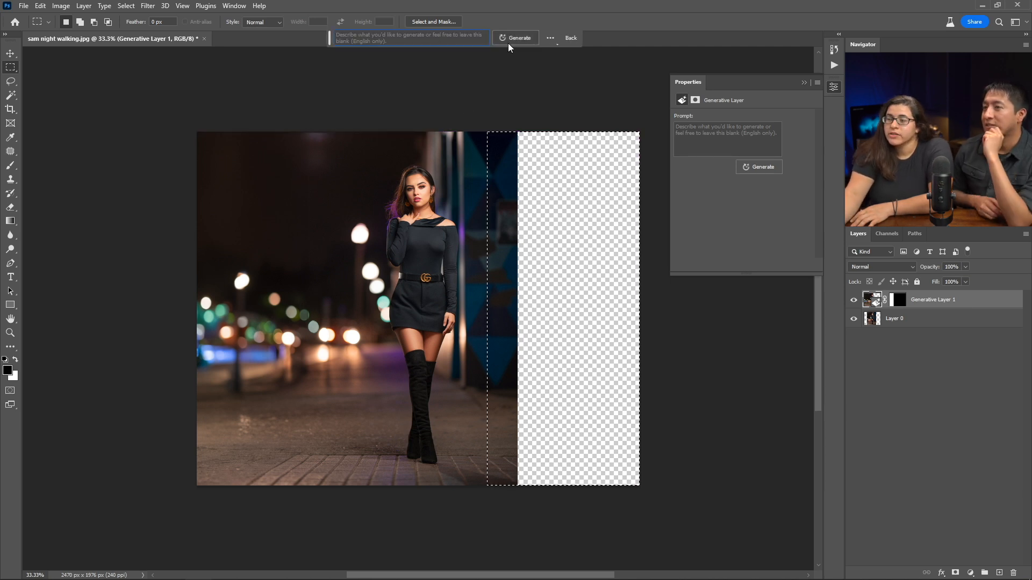
{"action": "left_click", "coordinate": [511, 41]}
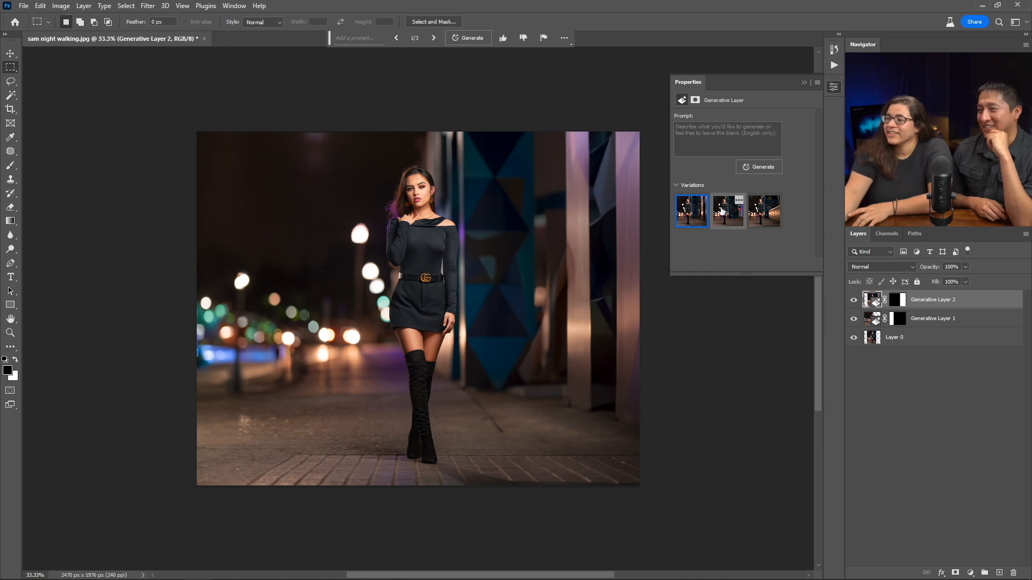
Compare the generated variations for the street portrait's right side and choose the third one
{"action": "left_click", "coordinate": [720, 209]}
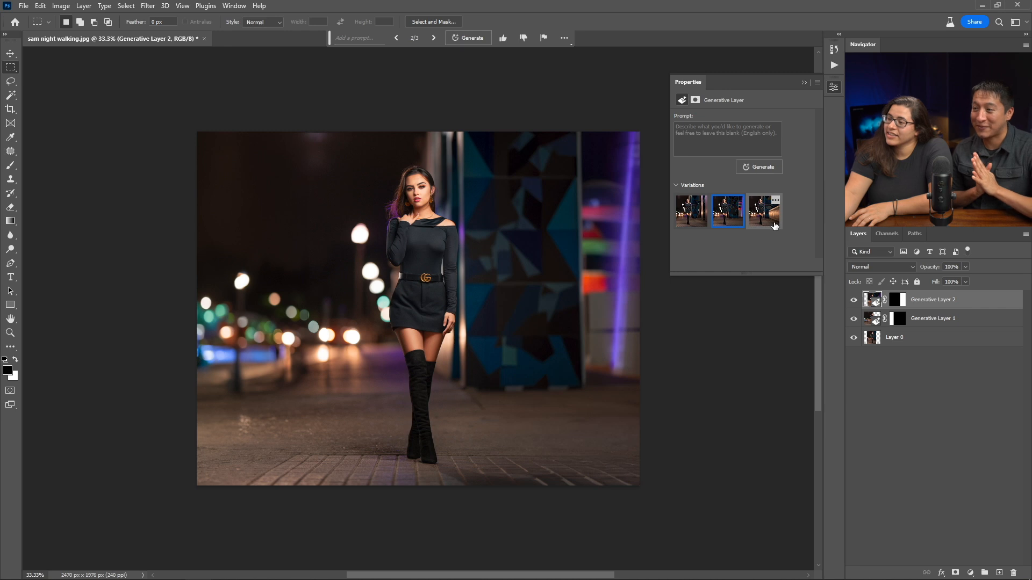
{"action": "left_click", "coordinate": [774, 226]}
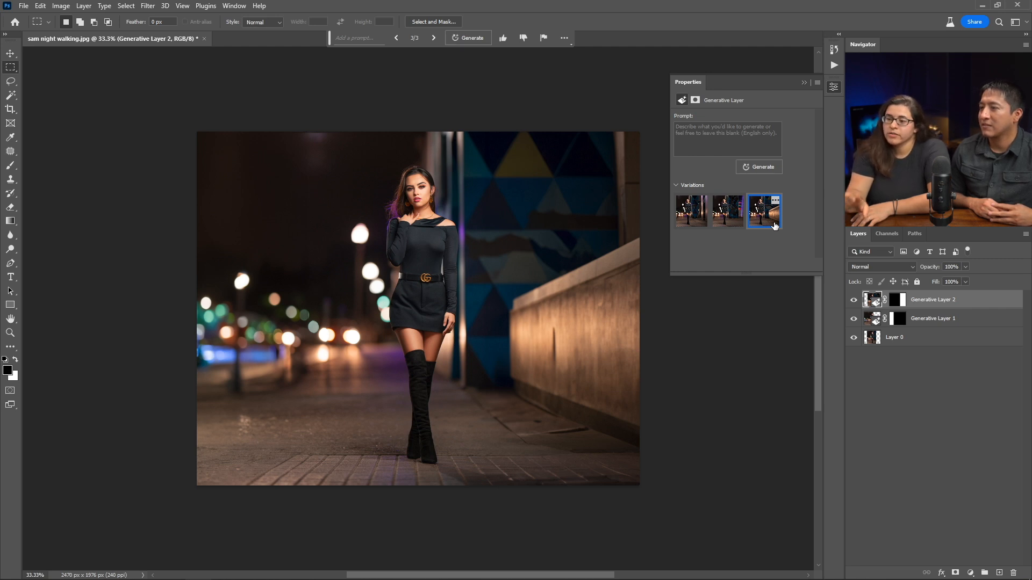
{"action": "left_click", "coordinate": [700, 216]}
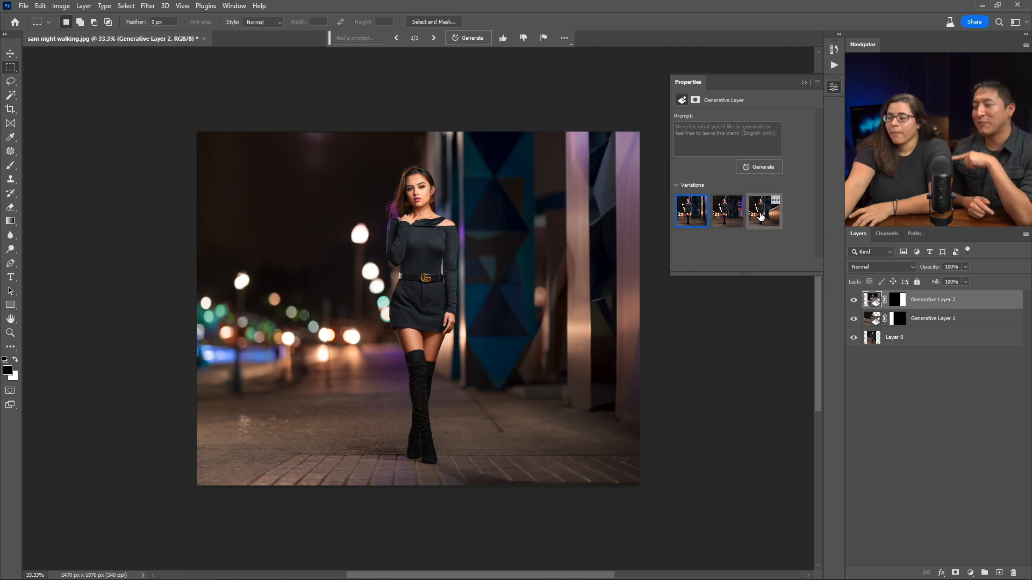
{"action": "left_click", "coordinate": [761, 218]}
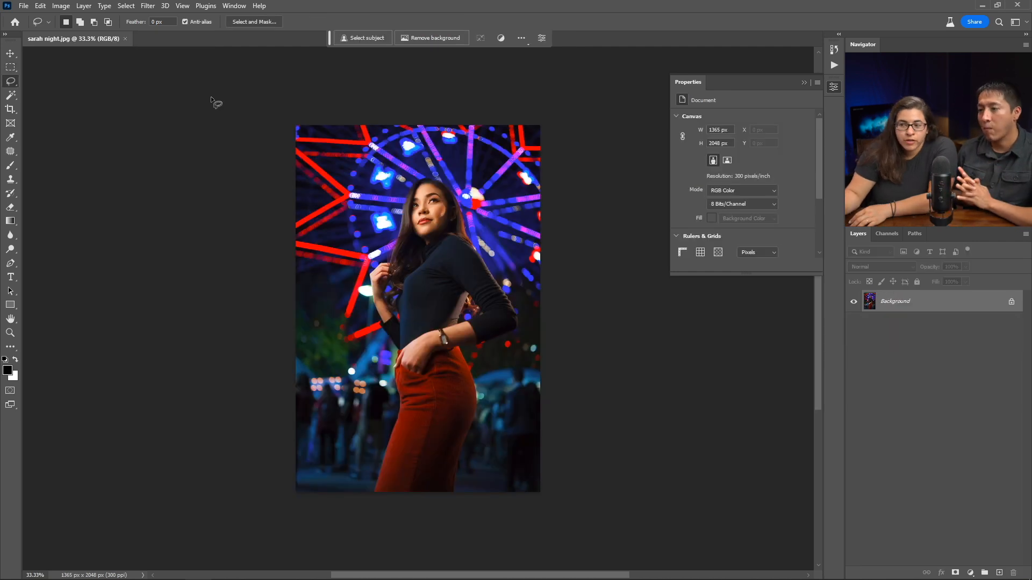
Expand the Ferris wheel portrait's 5:4 crop to about 2560 x 2048 px, reposition the photo with empty space on both sides, and apply it
{"action": "key", "text": "c"}
{"action": "left_click_drag", "start_coordinate": [295, 308], "coordinate": [188, 309]}
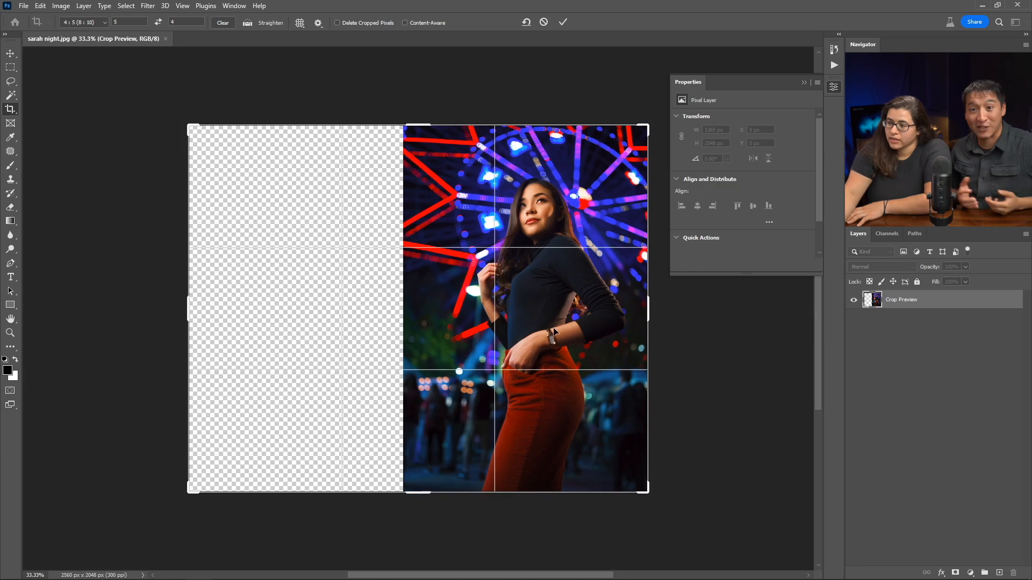
{"action": "left_click_drag", "start_coordinate": [549, 330], "coordinate": [428, 330]}
{"action": "left_click_drag", "start_coordinate": [428, 330], "coordinate": [430, 330]}
{"action": "key", "text": "Return"}
Select the empty area left of the Ferris wheel photo plus a strip of its edge and fill it with an unprompted Generative Fill
{"action": "left_click", "coordinate": [10, 67]}
{"action": "left_click_drag", "start_coordinate": [186, 121], "coordinate": [307, 497]}
{"action": "left_click", "coordinate": [369, 38]}
{"action": "left_click", "coordinate": [524, 36]}
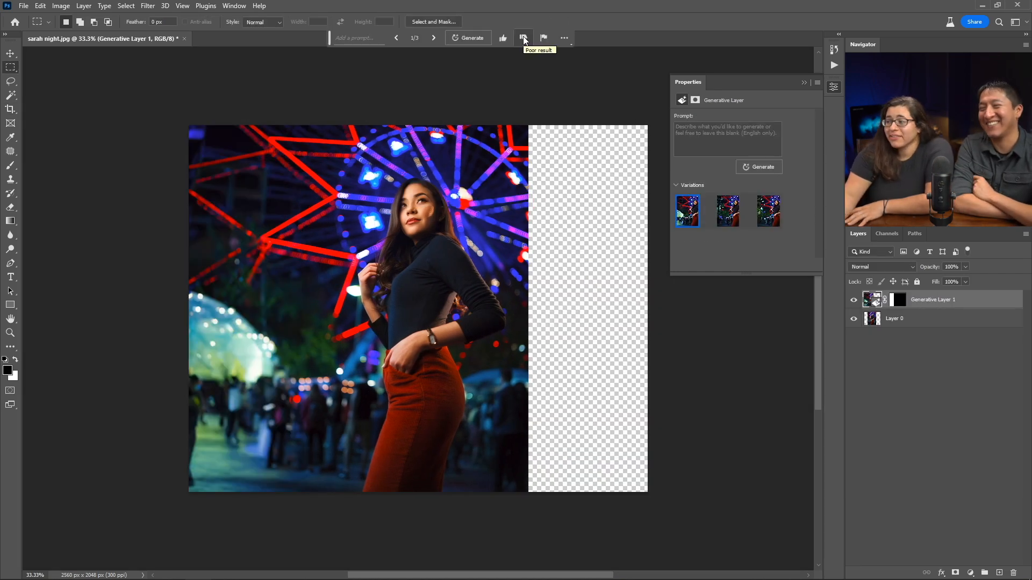
Compare the generated variations for the Ferris wheel photo's left side and choose the first one
{"action": "left_click", "coordinate": [737, 217]}
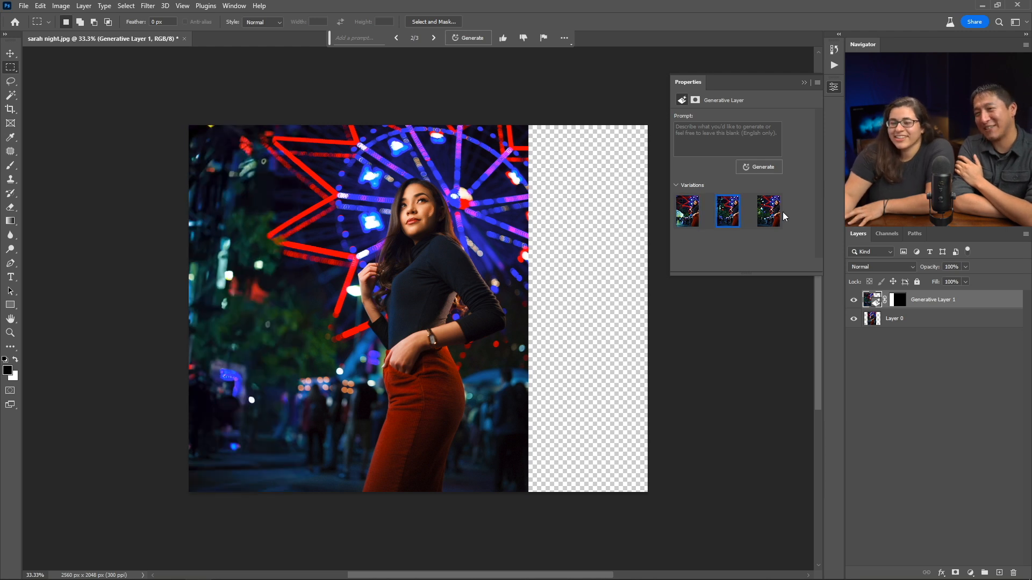
{"action": "mouse_move", "coordinate": [767, 218]}
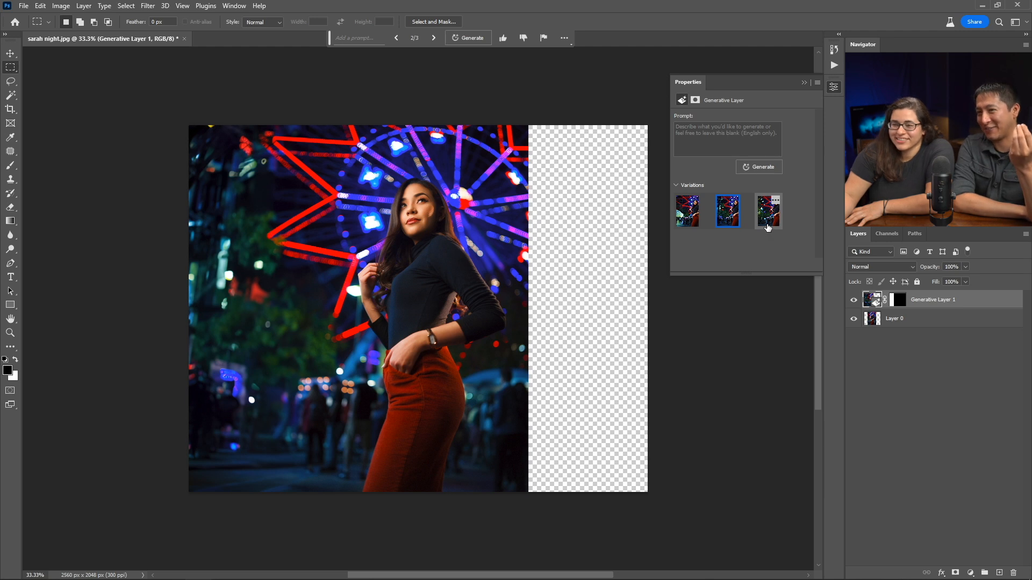
{"action": "left_click", "coordinate": [767, 228]}
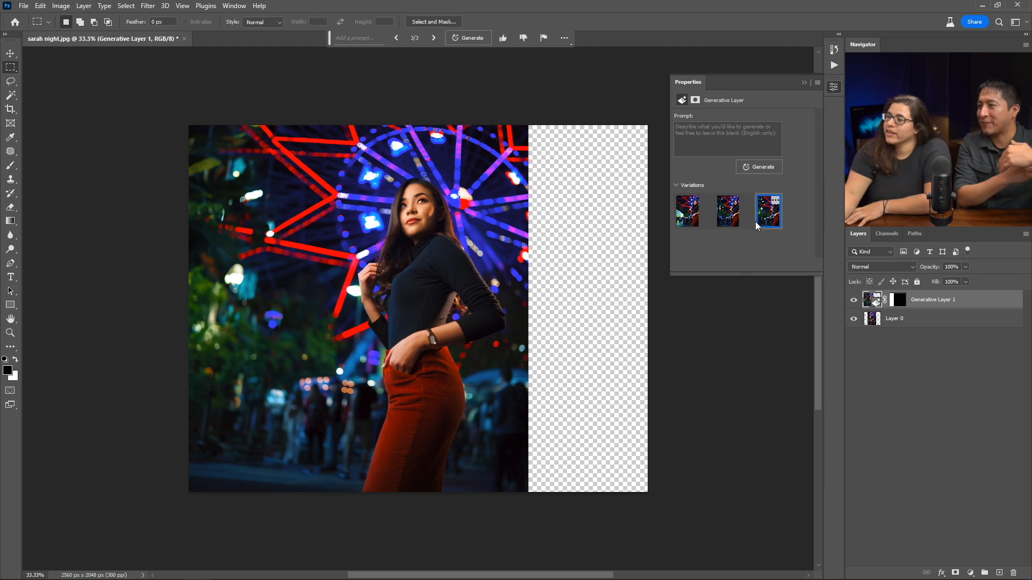
{"action": "left_click", "coordinate": [687, 215]}
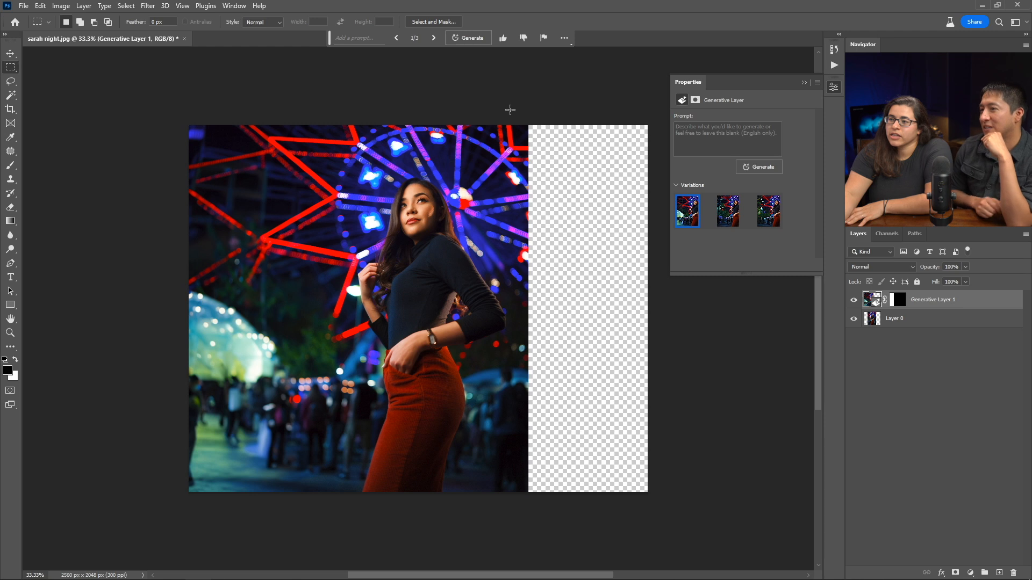
Fill the empty area right of the Ferris wheel photo with an unprompted Generative Fill and choose its second variation
{"action": "left_click", "coordinate": [468, 38]}
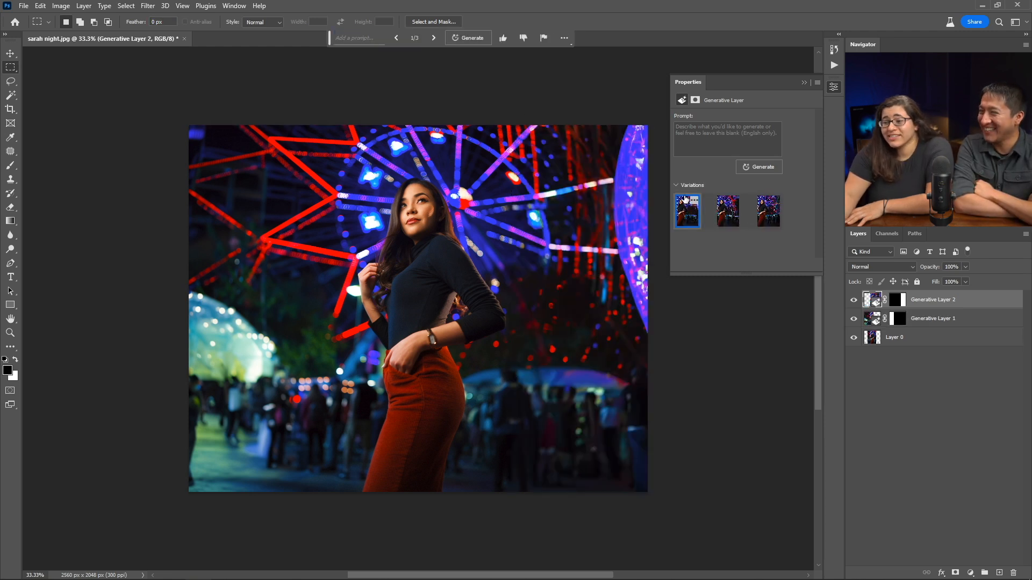
{"action": "left_click", "coordinate": [734, 226]}
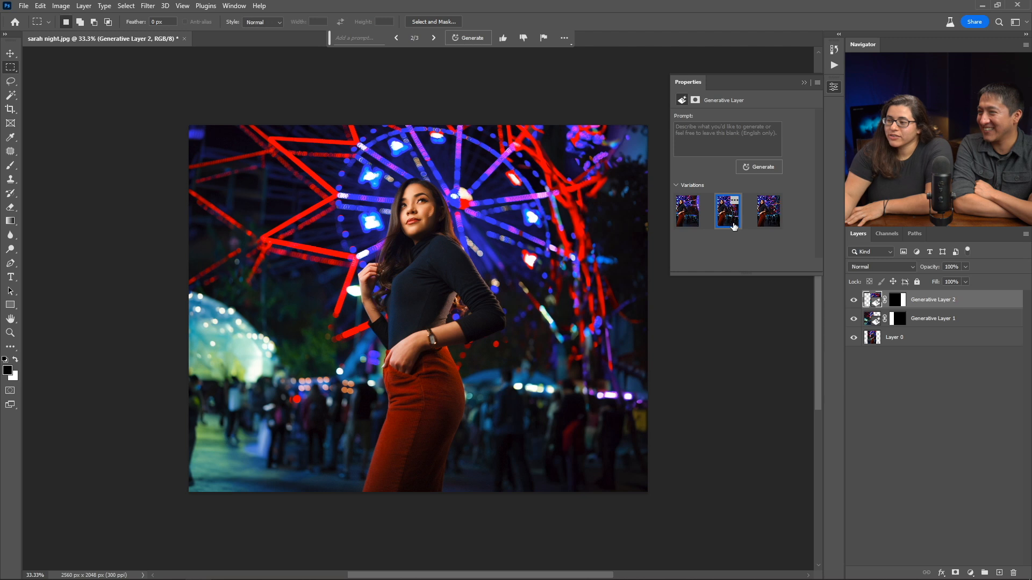
{"action": "left_click", "coordinate": [770, 223]}
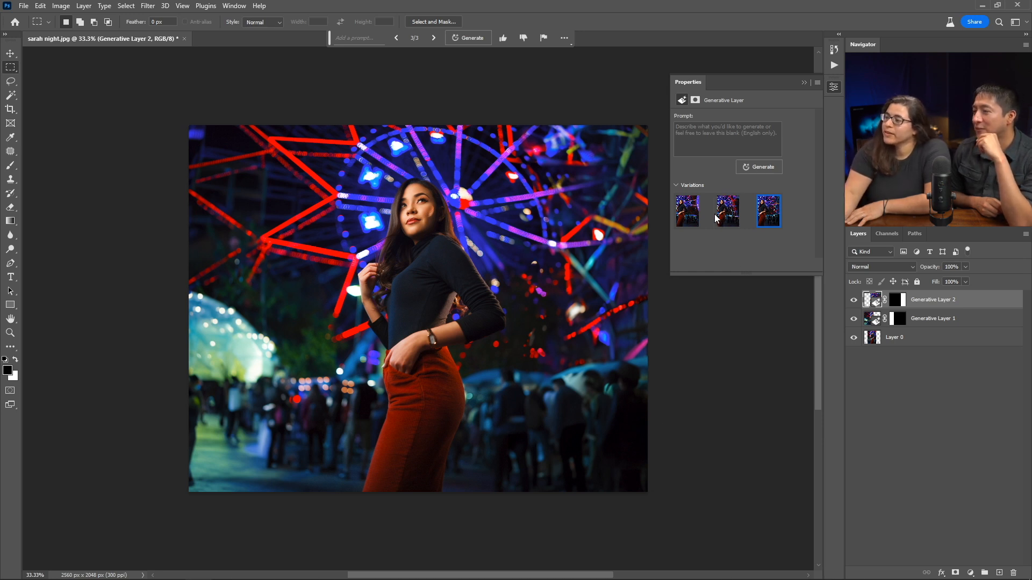
{"action": "left_click", "coordinate": [727, 210]}
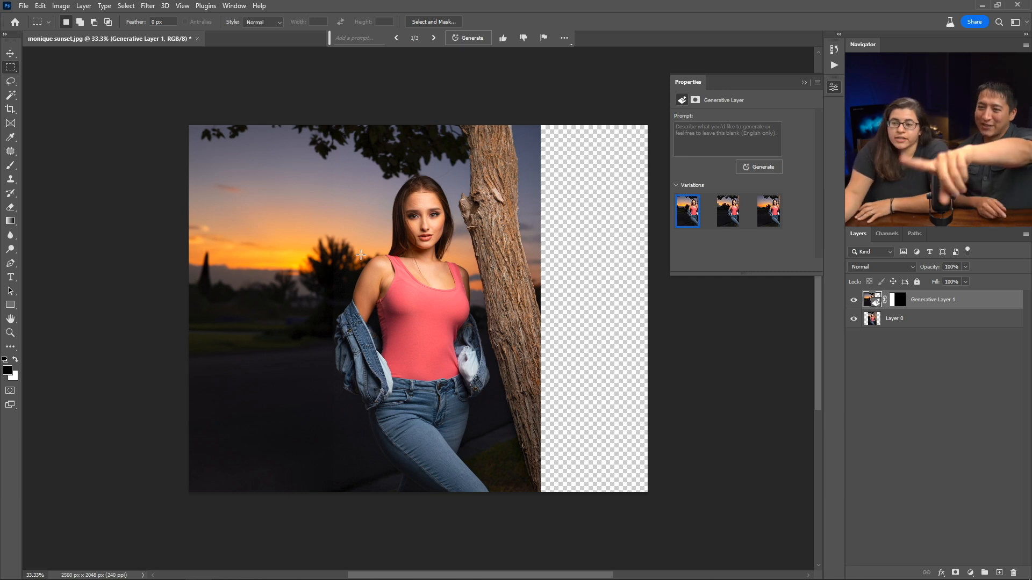
Compare the generated variations for the sunset portrait's left side and choose the third one
{"action": "left_click", "coordinate": [728, 210]}
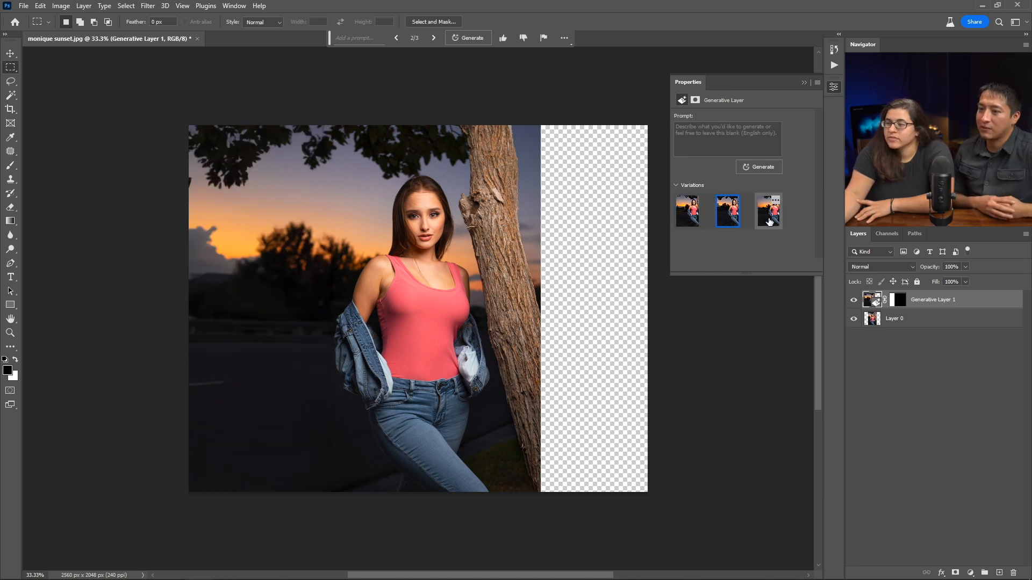
{"action": "left_click", "coordinate": [769, 221]}
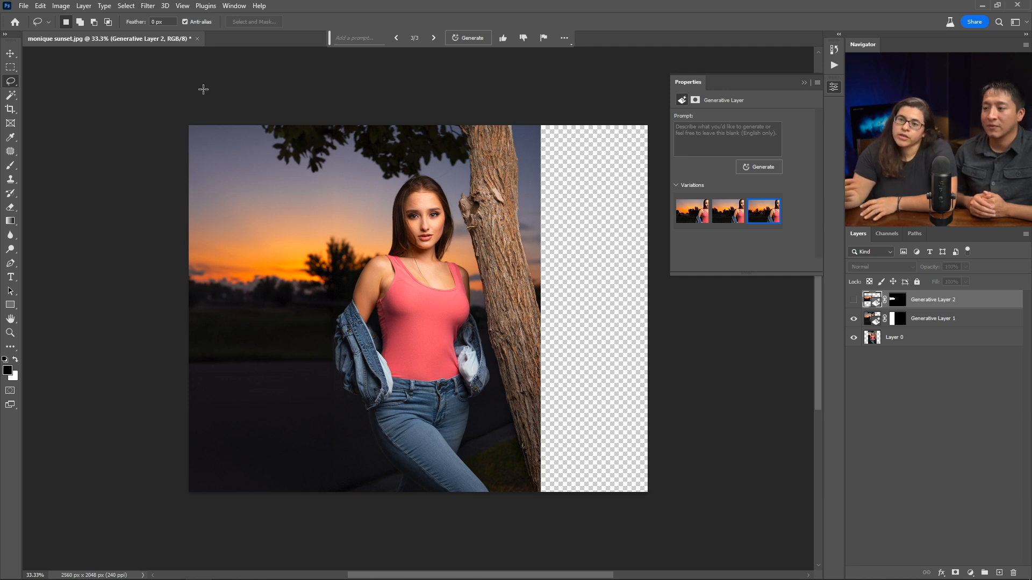
Fill the empty area right of the sunset portrait's tree with an unprompted Generative Fill and choose its first variation
{"action": "left_click", "coordinate": [5, 71]}
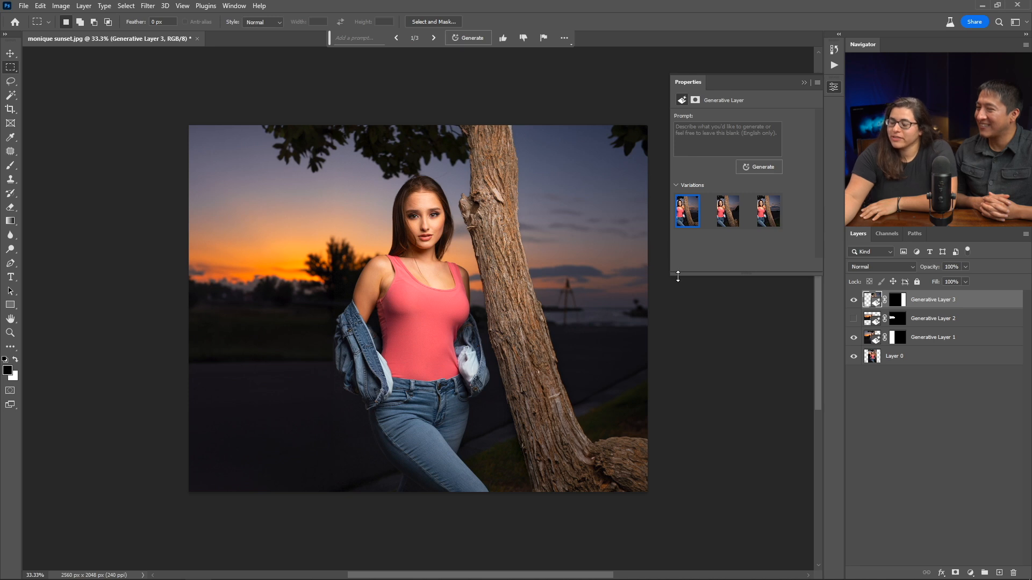
{"action": "mouse_move", "coordinate": [734, 225]}
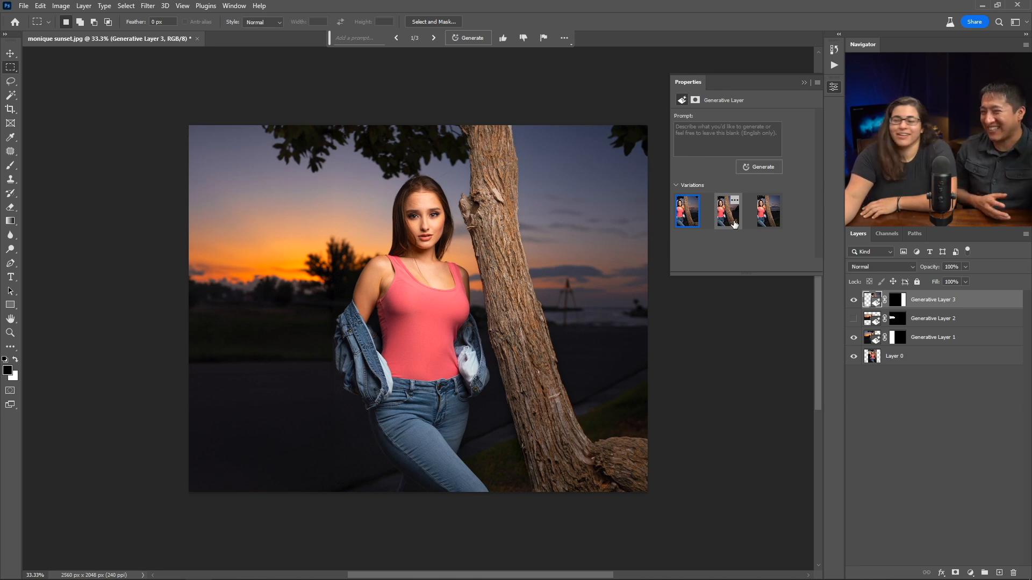
{"action": "left_click", "coordinate": [734, 224]}
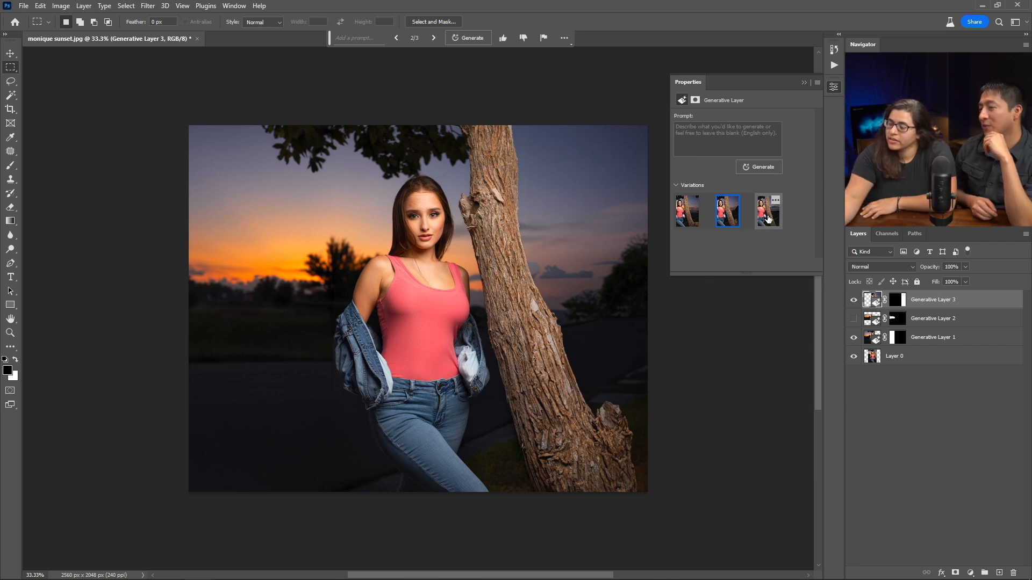
{"action": "left_click", "coordinate": [692, 223]}
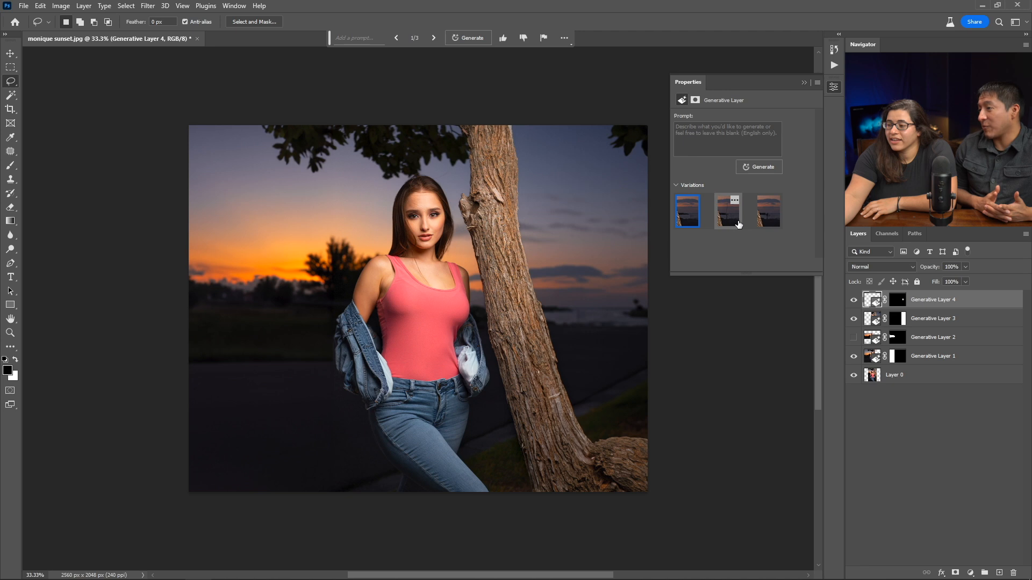
Compare the generated variations of the small patch replacing the tower on the horizon right of the tree and choose the first one
{"action": "left_click", "coordinate": [733, 223]}
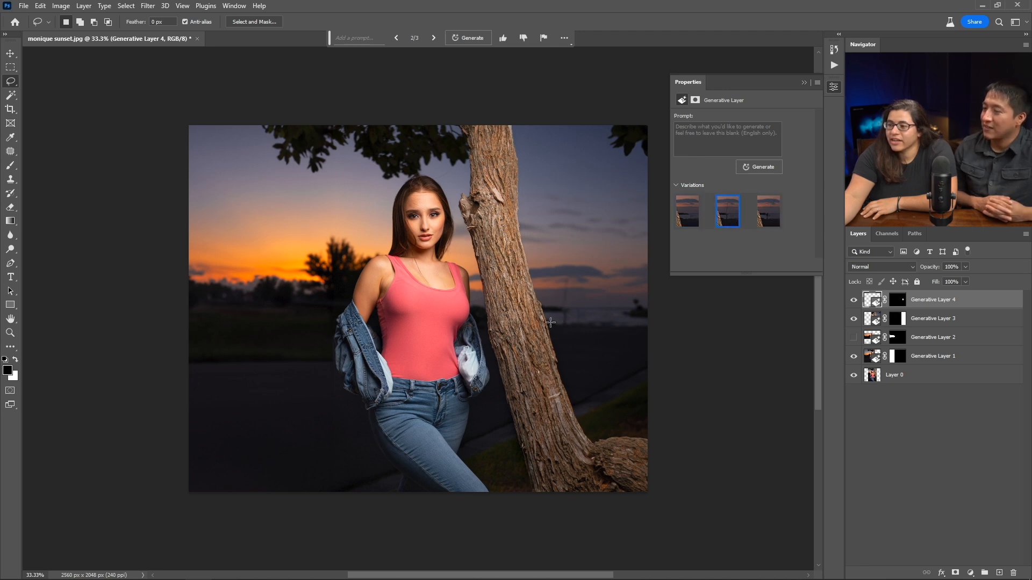
{"action": "left_click", "coordinate": [773, 220]}
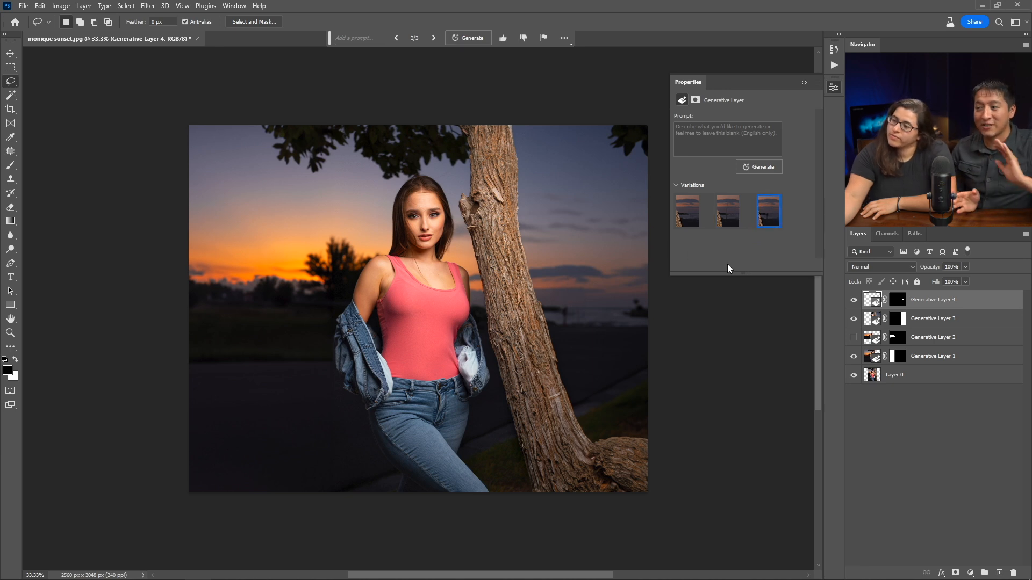
{"action": "left_click", "coordinate": [681, 220]}
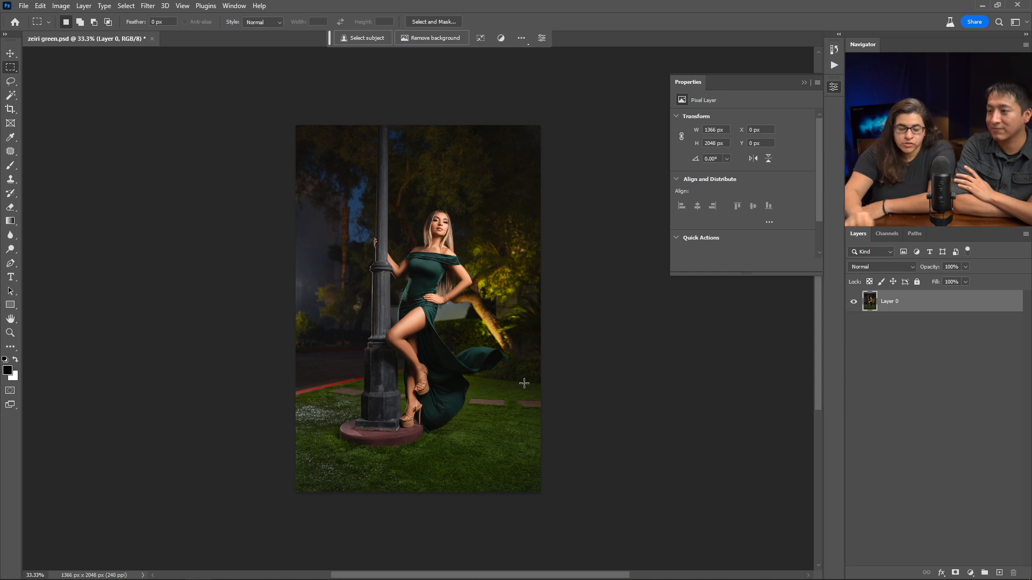
Expand the green dress portrait's 5:4 crop beyond both sides to 2560 x 2048 px and apply it
{"action": "key", "text": "c"}
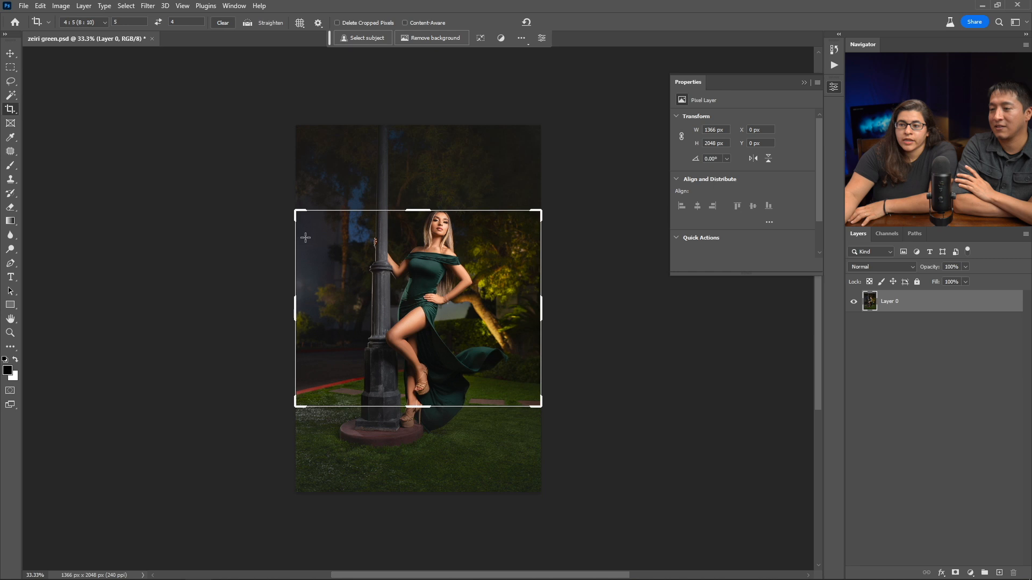
{"action": "left_click_drag", "start_coordinate": [294, 314], "coordinate": [162, 134]}
{"action": "key", "text": "Return"}
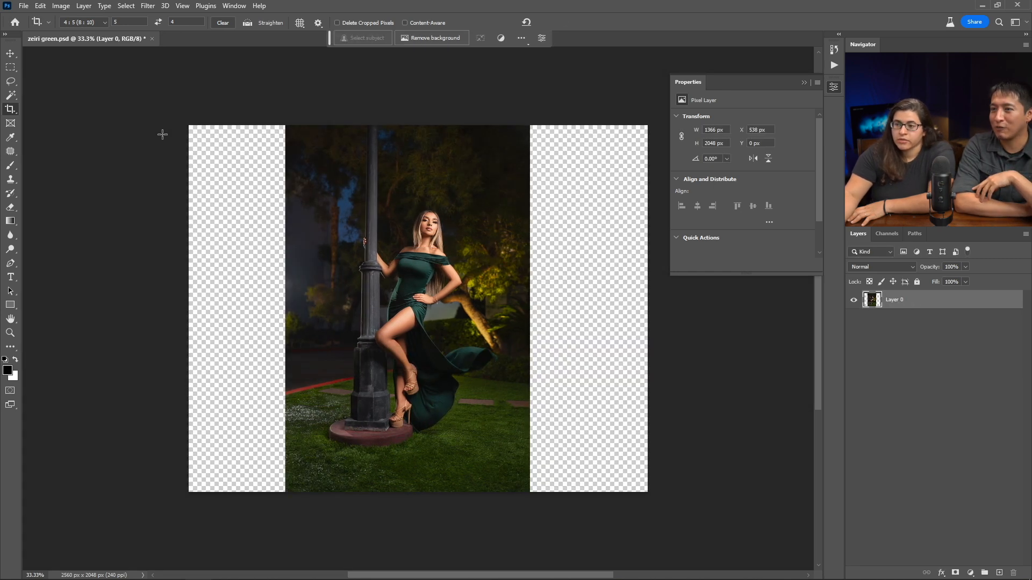
Select both empty sides of the green dress portrait, slightly overlapping the photo's edges, and fill them with an unprompted Generative Fill
{"action": "left_click", "coordinate": [10, 67]}
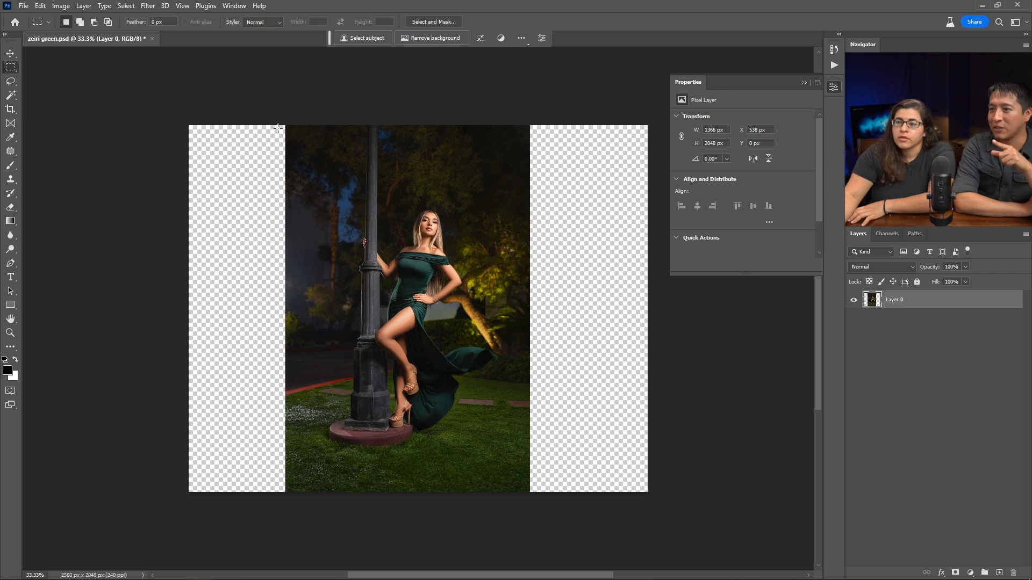
{"action": "left_click_drag", "start_coordinate": [297, 136], "coordinate": [517, 478]}
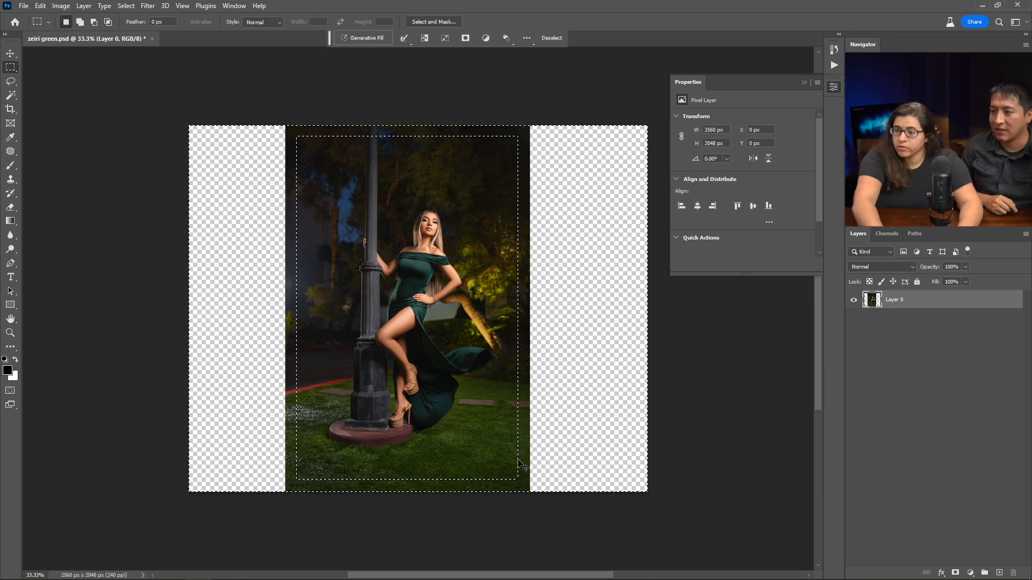
{"action": "key", "text": "ctrl+shift+i"}
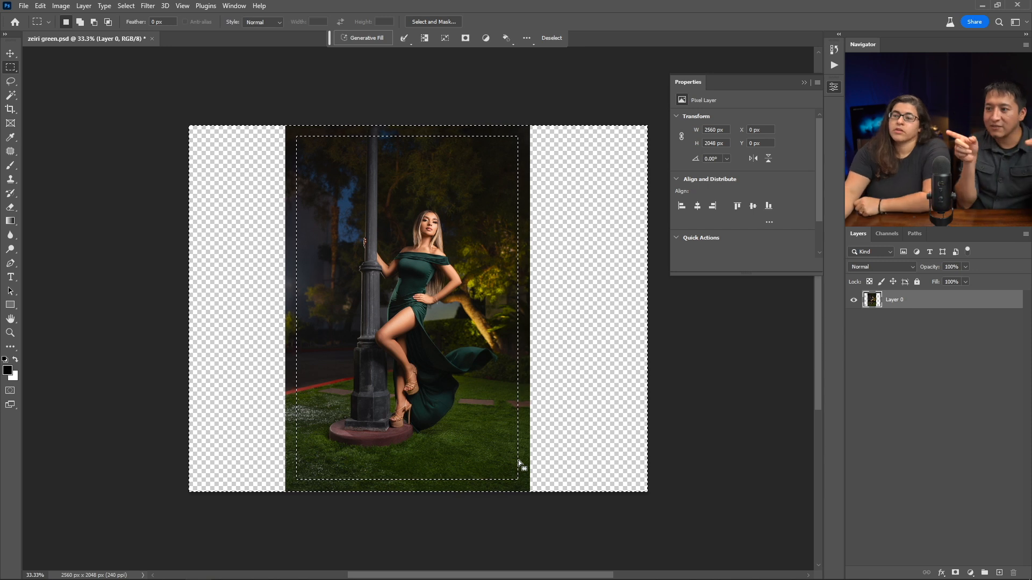
{"action": "left_click", "coordinate": [363, 37]}
{"action": "left_click", "coordinate": [521, 40]}
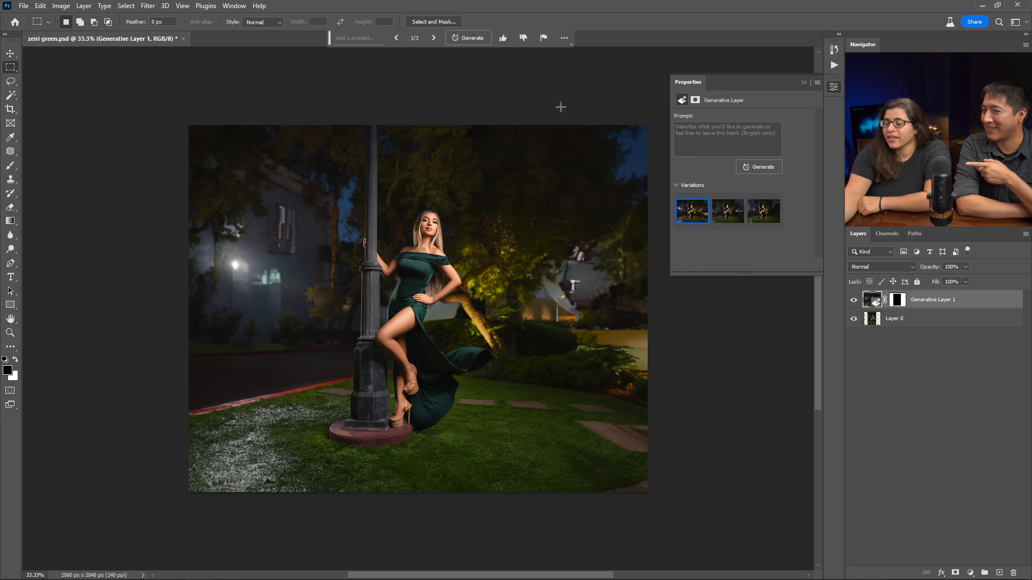
Compare the second and third variations generated for the green dress portrait's sides
{"action": "left_click", "coordinate": [727, 221]}
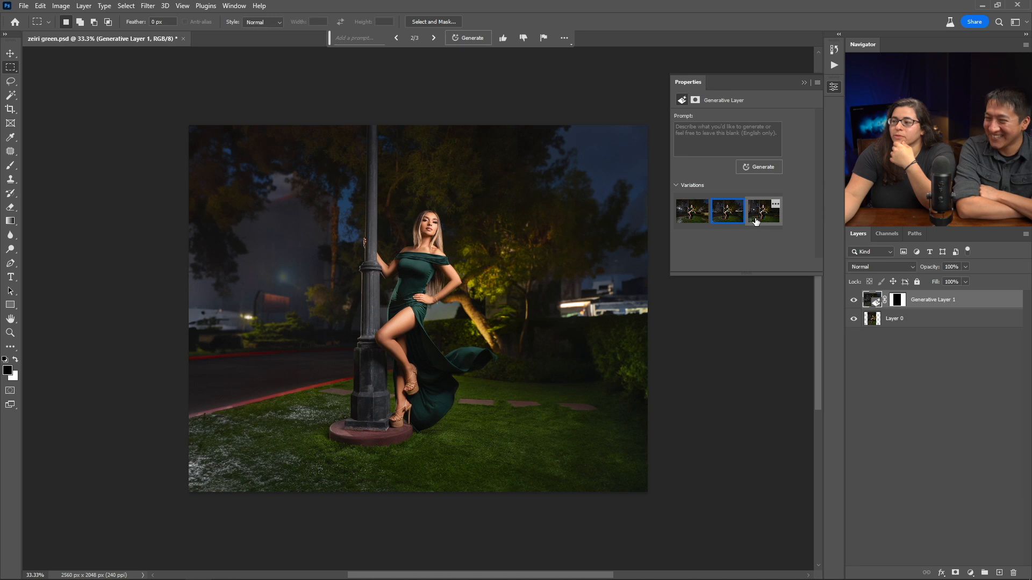
{"action": "left_click", "coordinate": [756, 221]}
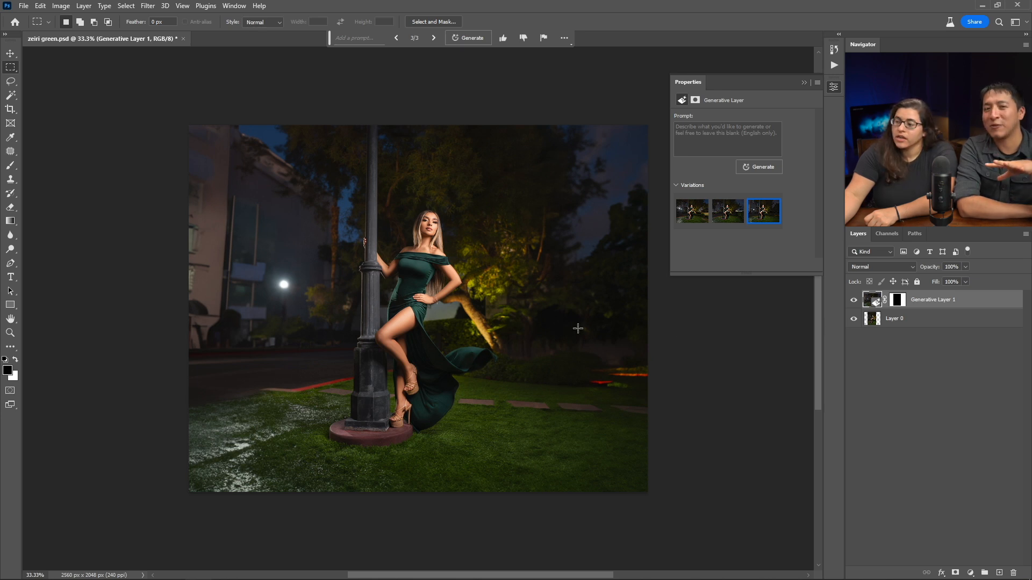
{"action": "mouse_move", "coordinate": [730, 216]}
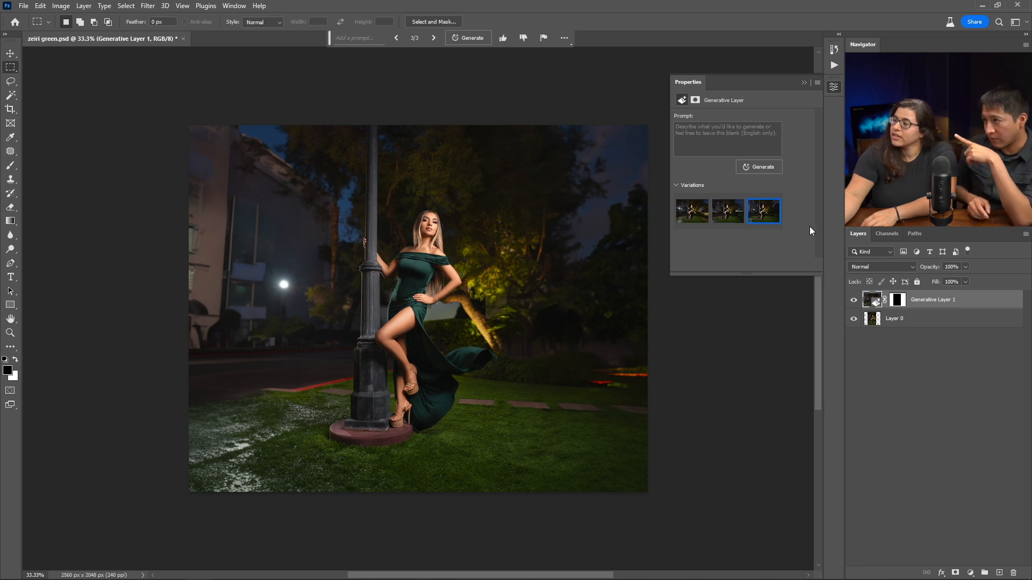
Generate another set of side variations for the green dress portrait without a prompt, compare the new ones and choose the second
{"action": "left_click", "coordinate": [765, 170]}
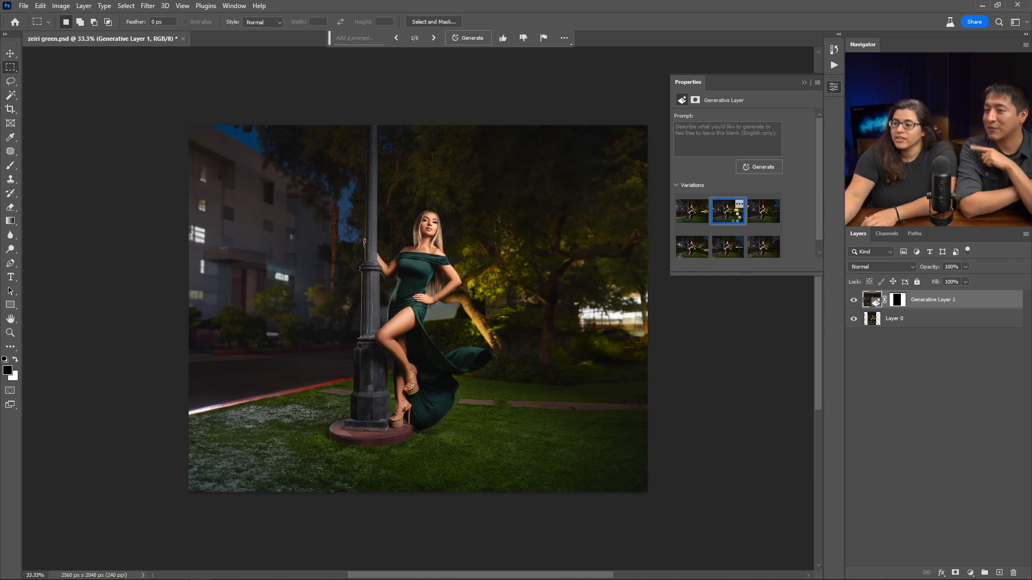
{"action": "left_click", "coordinate": [734, 219]}
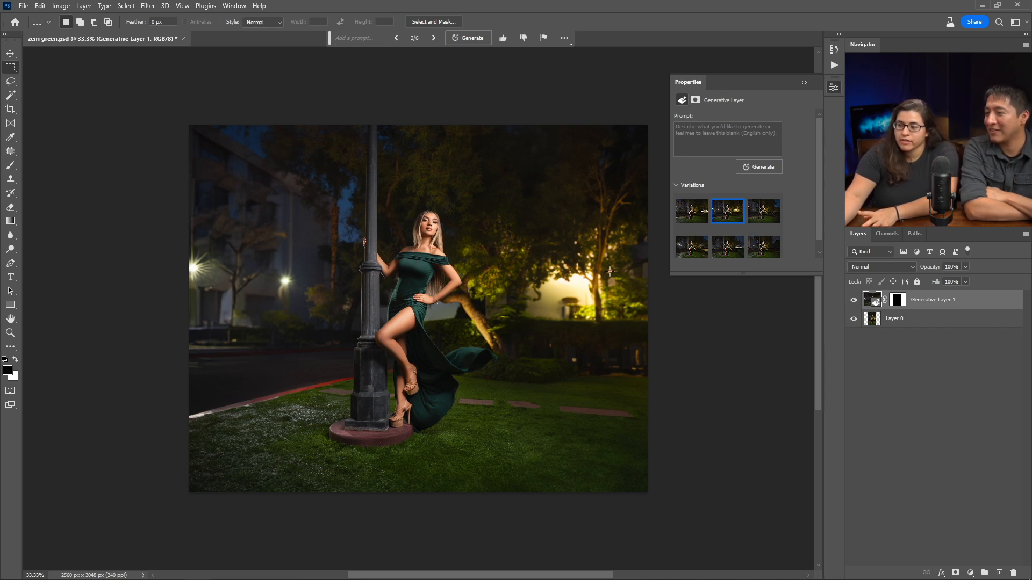
{"action": "left_click", "coordinate": [764, 220]}
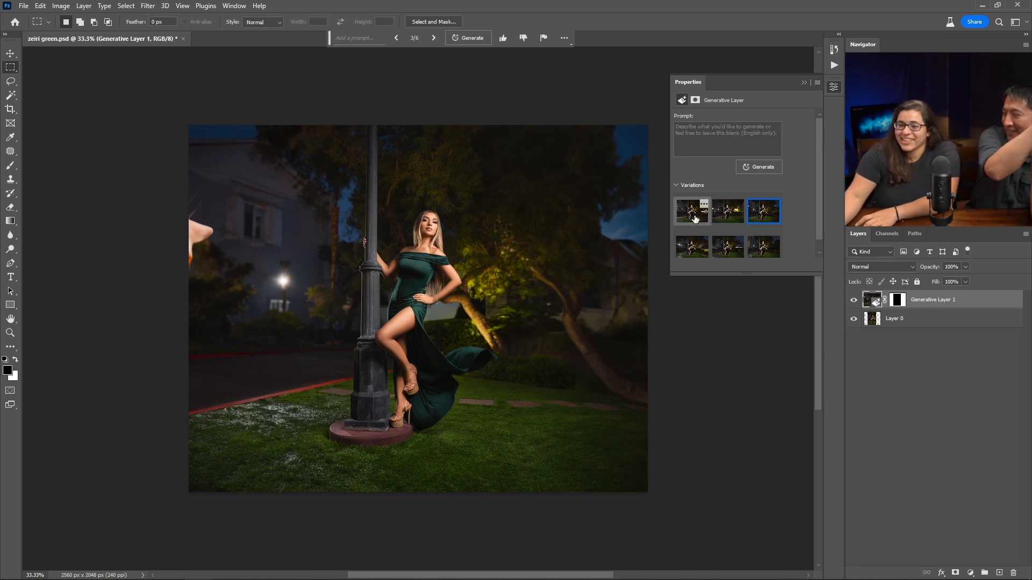
{"action": "left_click", "coordinate": [695, 218]}
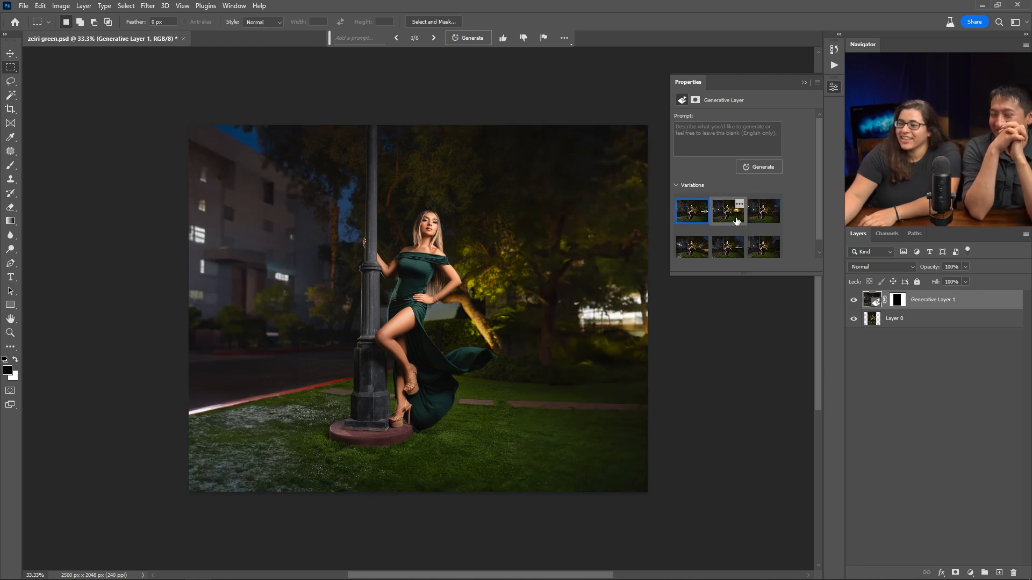
{"action": "left_click", "coordinate": [736, 220]}
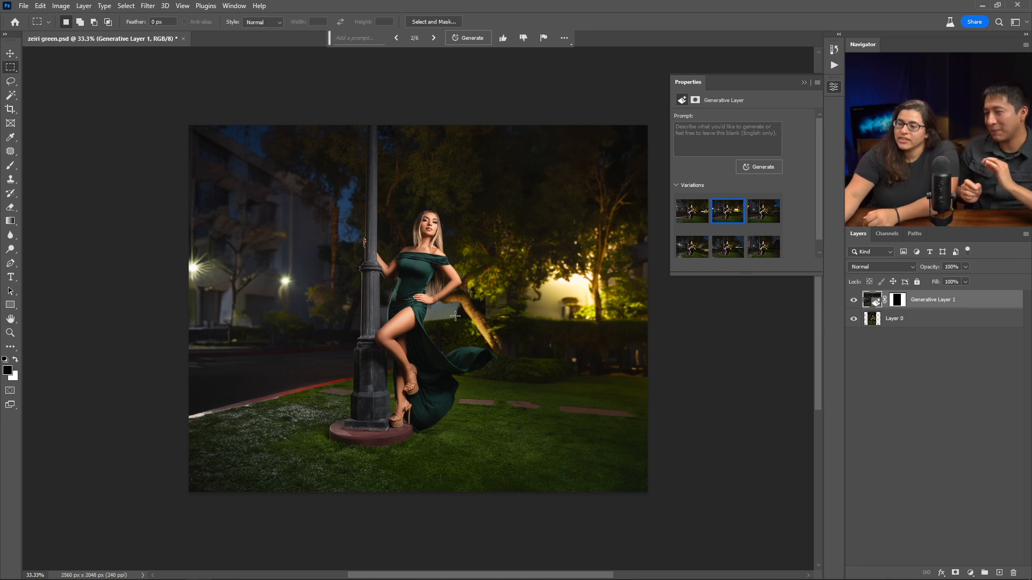
Lasso the lit leaning tree trunk beside the woman, replace it with an unprompted Generative Fill, and choose the first variation after comparing all three
{"action": "key", "text": "l"}
{"action": "mouse_move", "coordinate": [508, 348]}
{"action": "left_mouse_down"}
{"action": "mouse_move", "coordinate": [493, 353]}
{"action": "mouse_move", "coordinate": [450, 312]}
{"action": "mouse_move", "coordinate": [467, 272]}
{"action": "mouse_move", "coordinate": [489, 261]}
{"action": "mouse_move", "coordinate": [504, 278]}
{"action": "mouse_move", "coordinate": [494, 313]}
{"action": "left_mouse_up"}
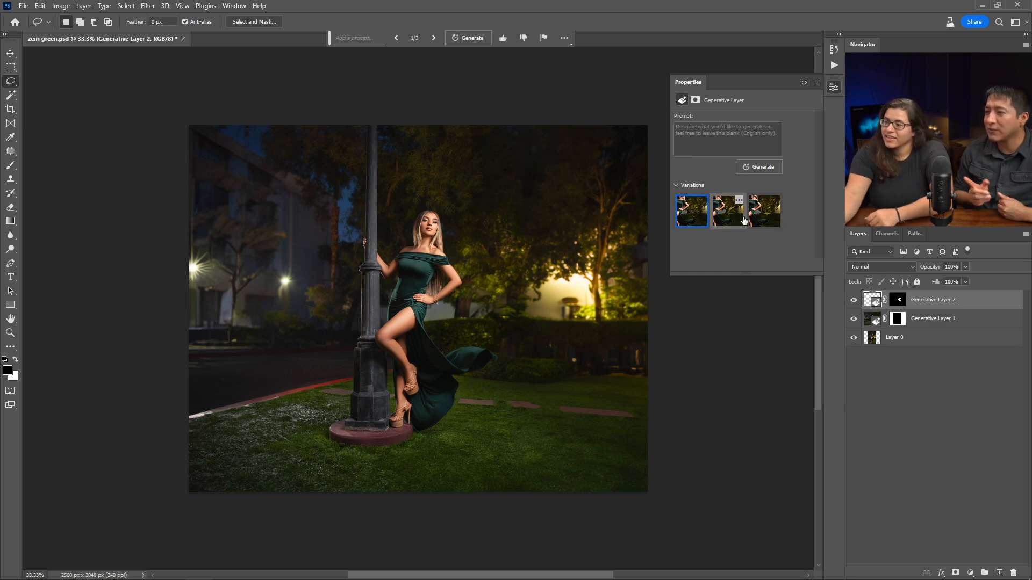
{"action": "left_click", "coordinate": [743, 220]}
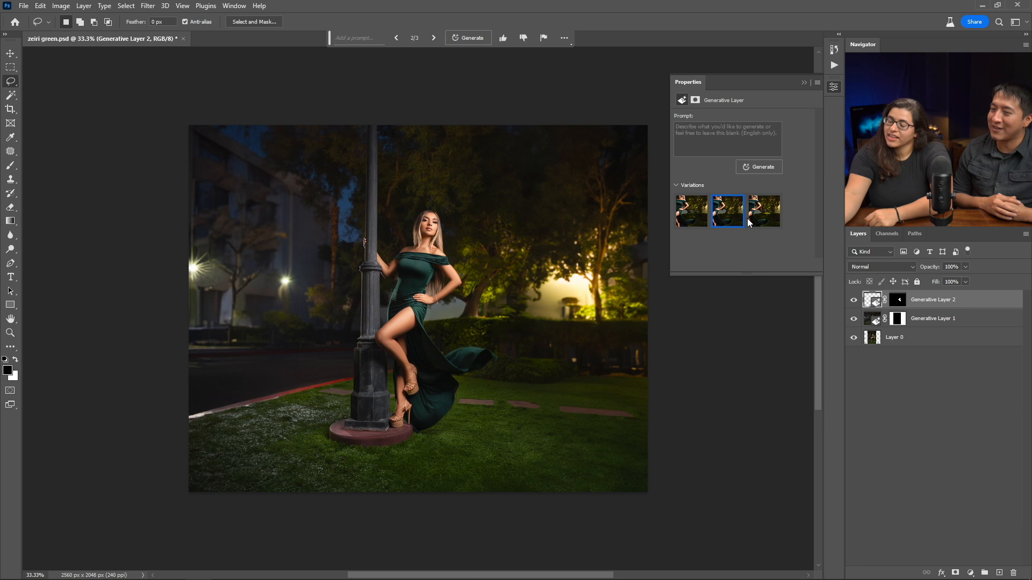
{"action": "left_click", "coordinate": [763, 223]}
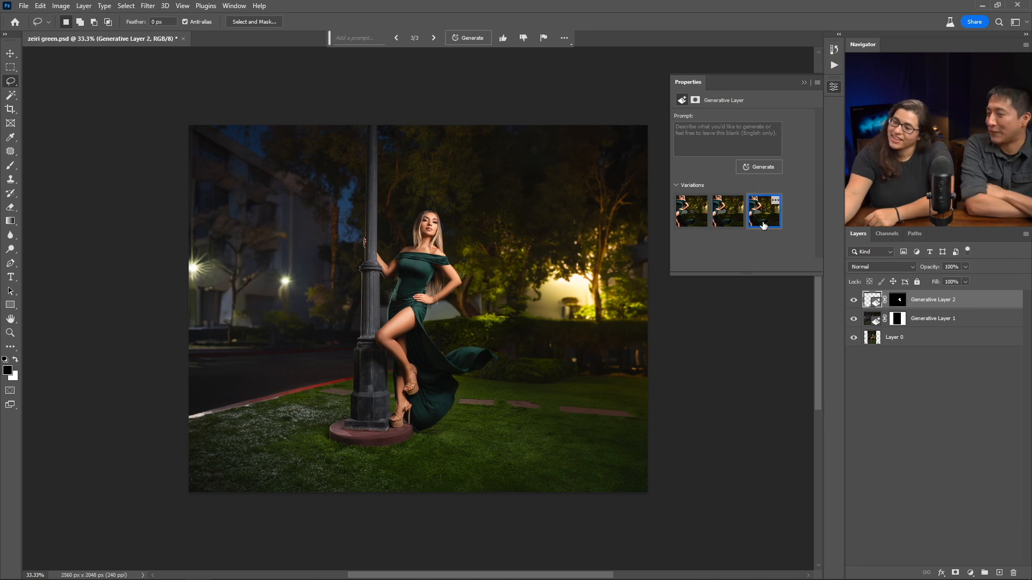
{"action": "left_click", "coordinate": [693, 223]}
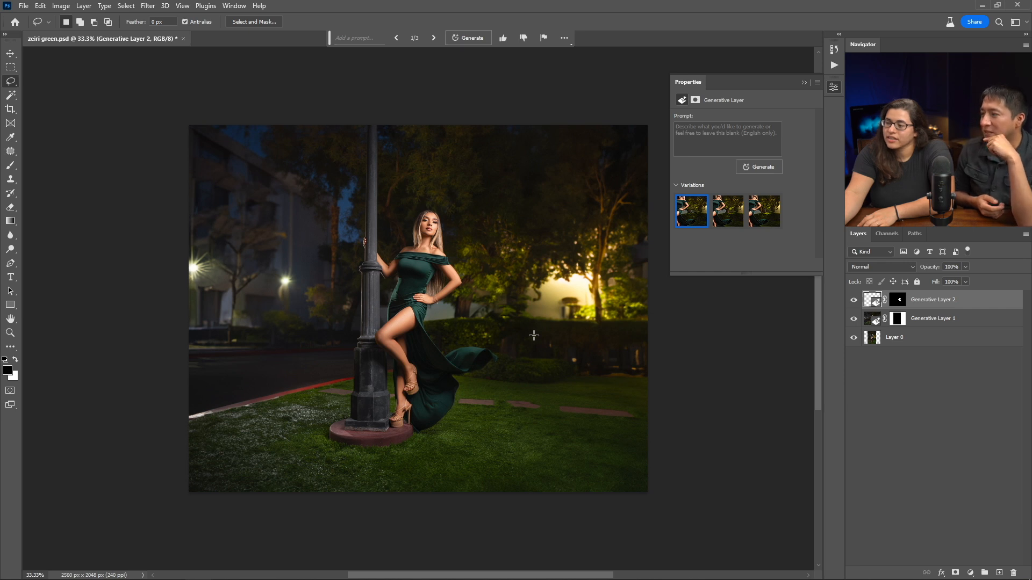
Toggle the visibility of Generative Layer 2 to compare the image with and without the tree trunk, leaving the layer shown
{"action": "left_click", "coordinate": [854, 301]}
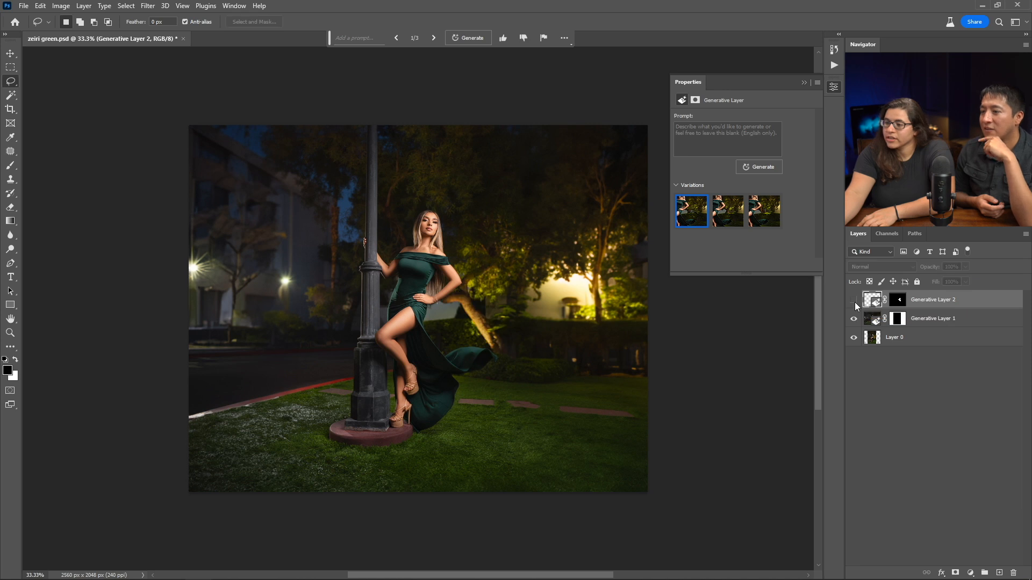
{"action": "left_click", "coordinate": [854, 301]}
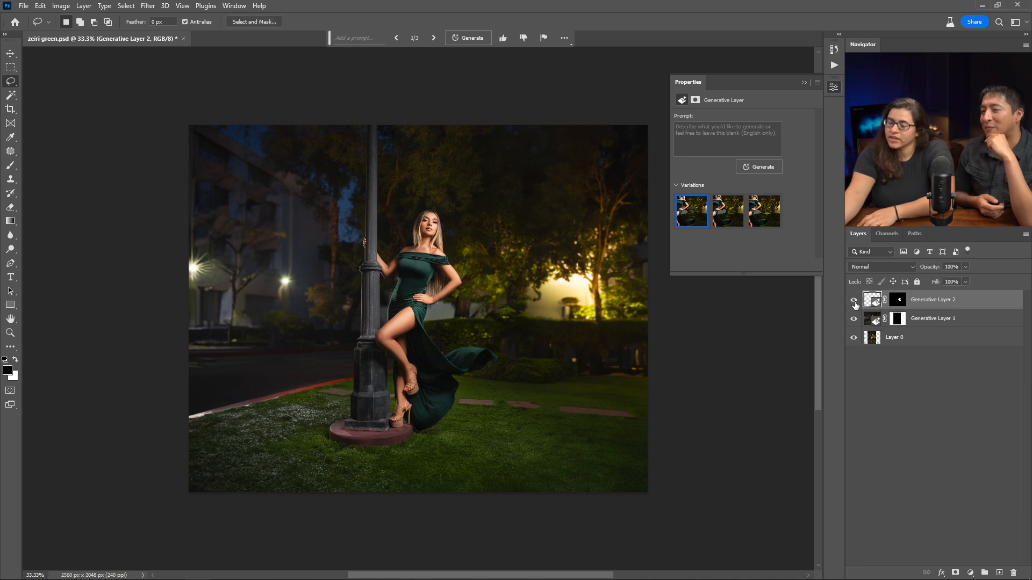
{"action": "left_click", "coordinate": [853, 302]}
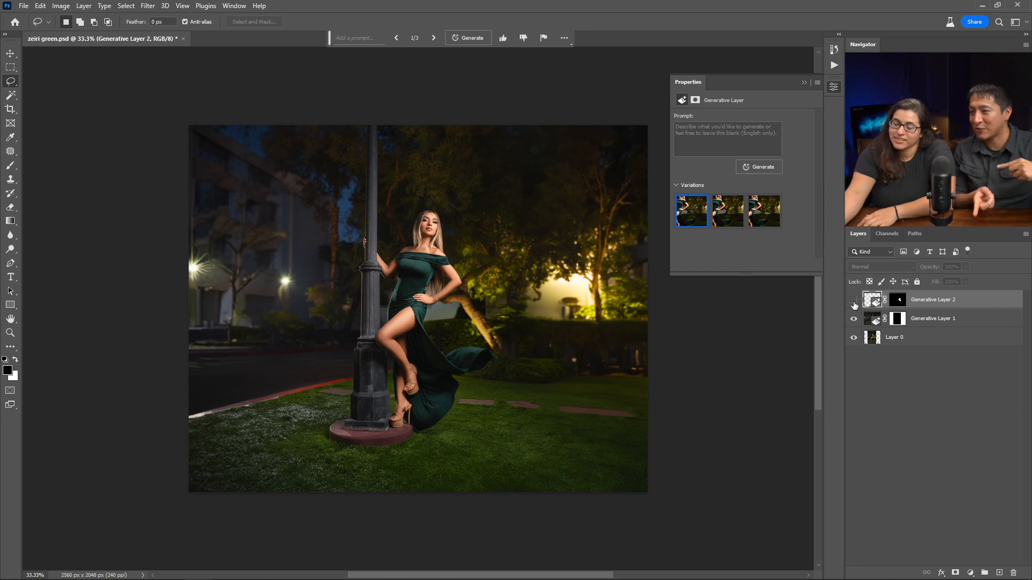
{"action": "left_click", "coordinate": [854, 302]}
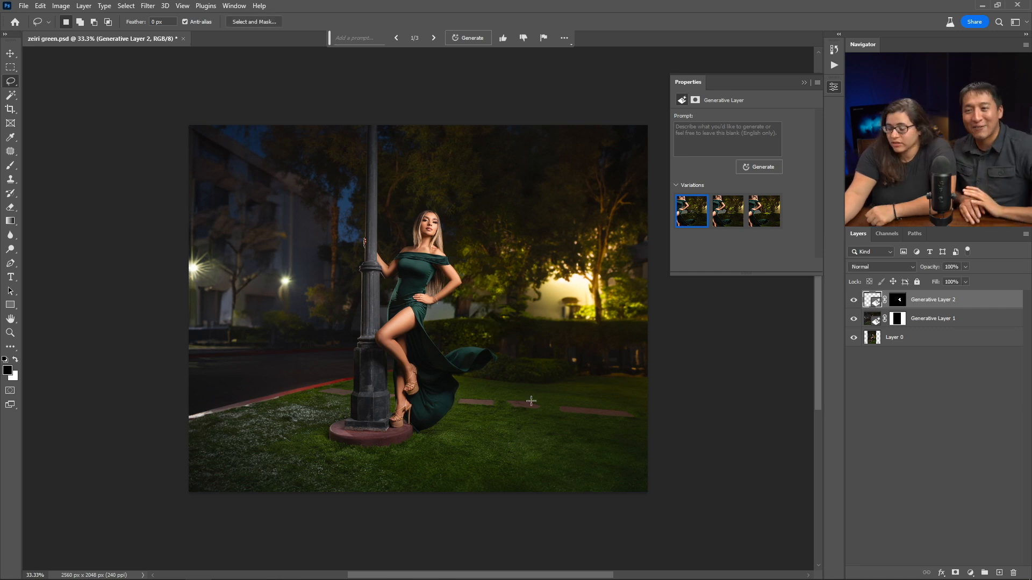